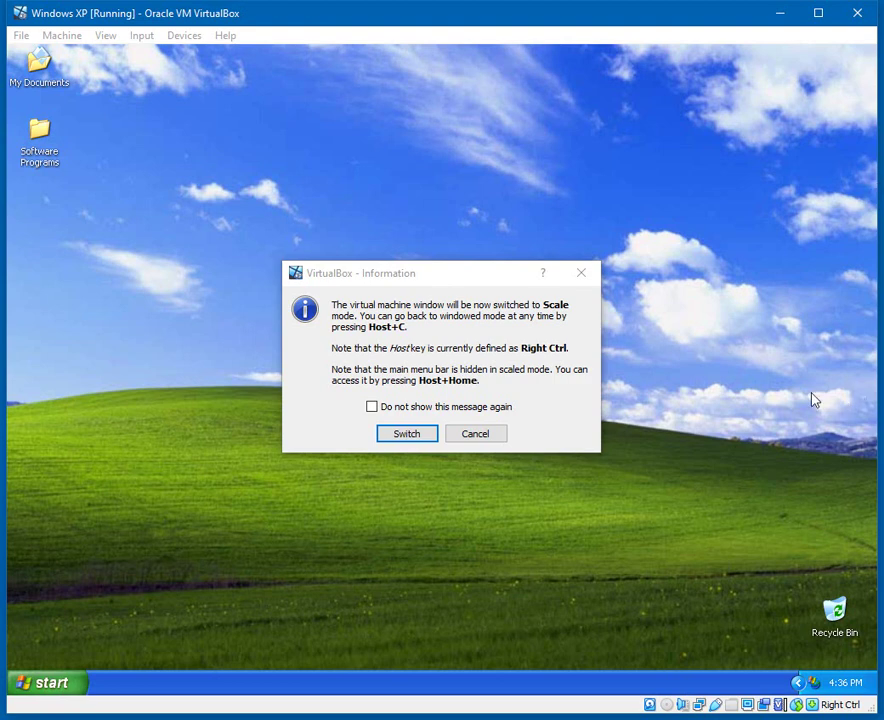
# - Bring the scale mode notice for the Windows XP VM into focus
pyautogui.click(436, 283)
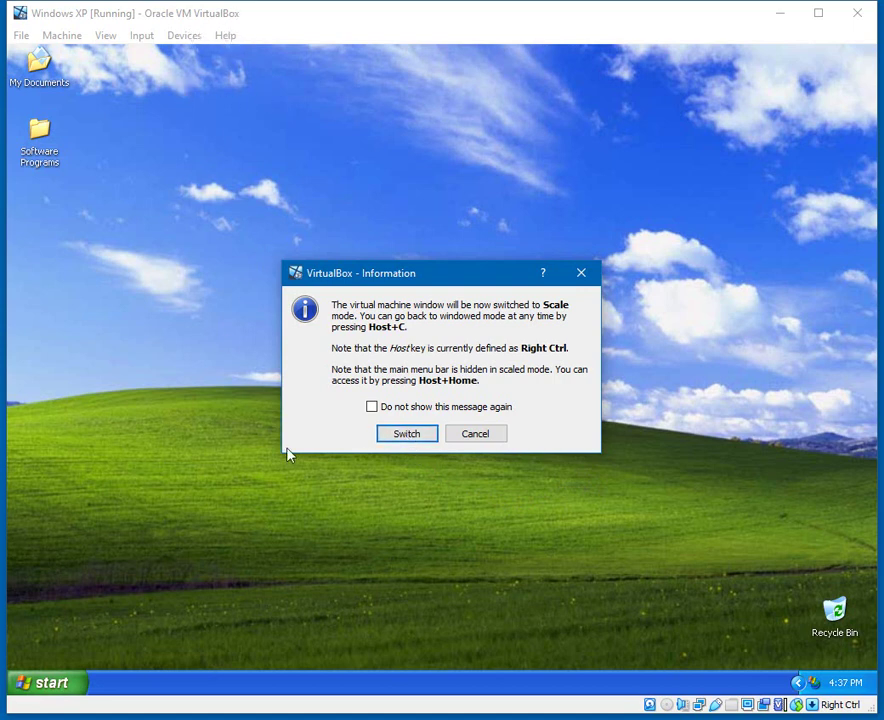
# - Confirm scaled mode, nudge the scaled window right, and open then close the XP Start menu
pyautogui.click(407, 436)
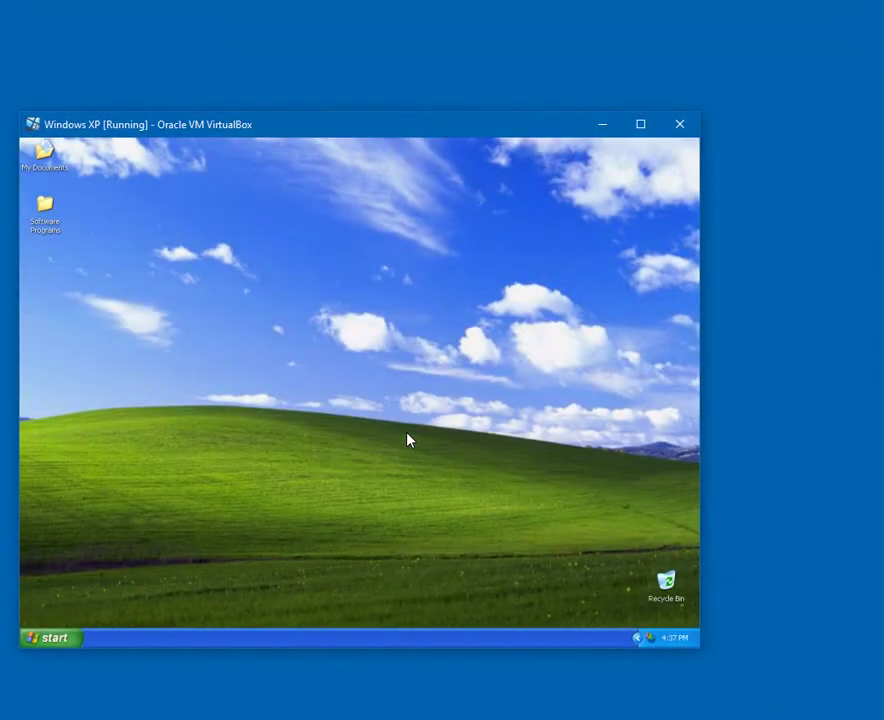
pyautogui.moveTo(305, 133); pyautogui.dragTo(371, 124)
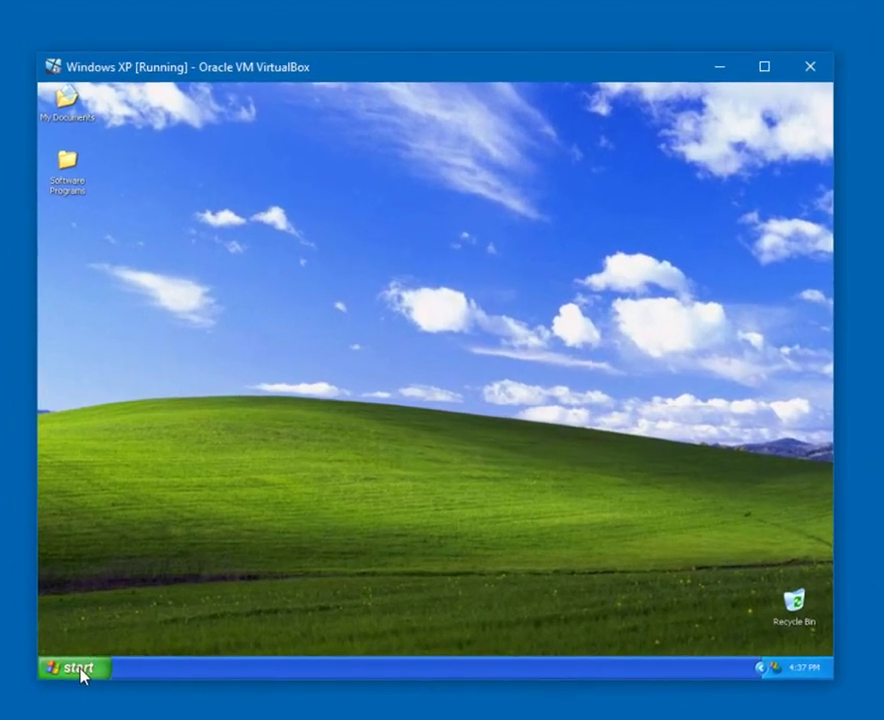
pyautogui.click(122, 631)
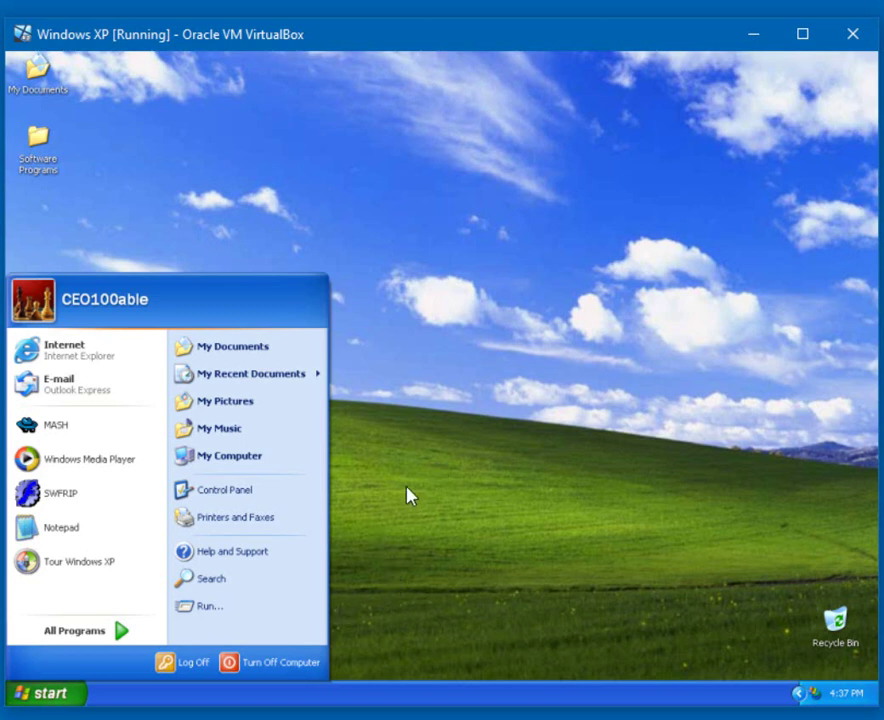
pyautogui.click(449, 466)
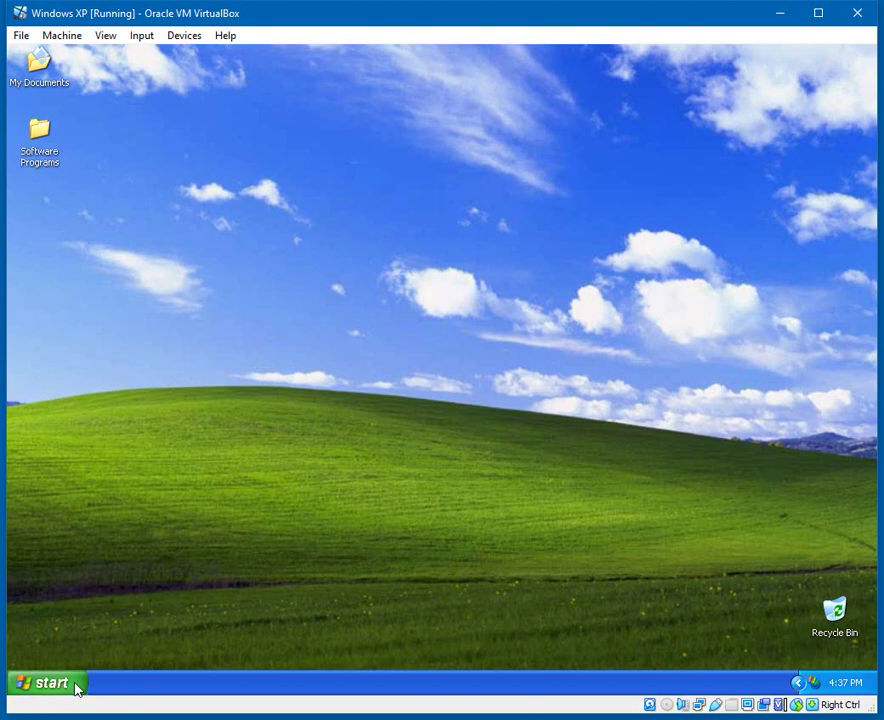
# - Launch Tour Windows XP from the Start menu and center its welcome dialog
pyautogui.click(60, 683)
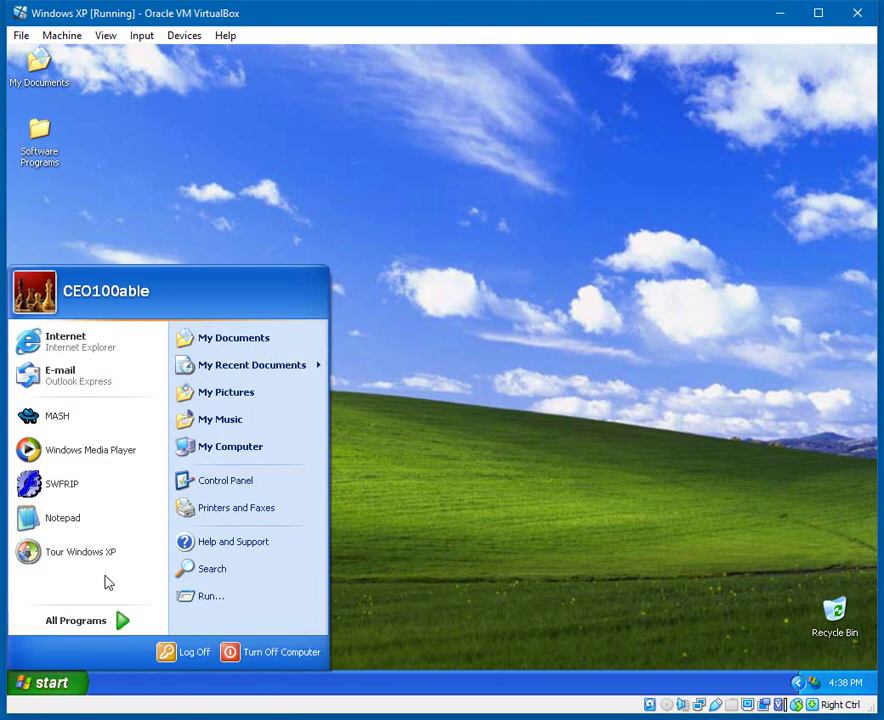
pyautogui.click(80, 555)
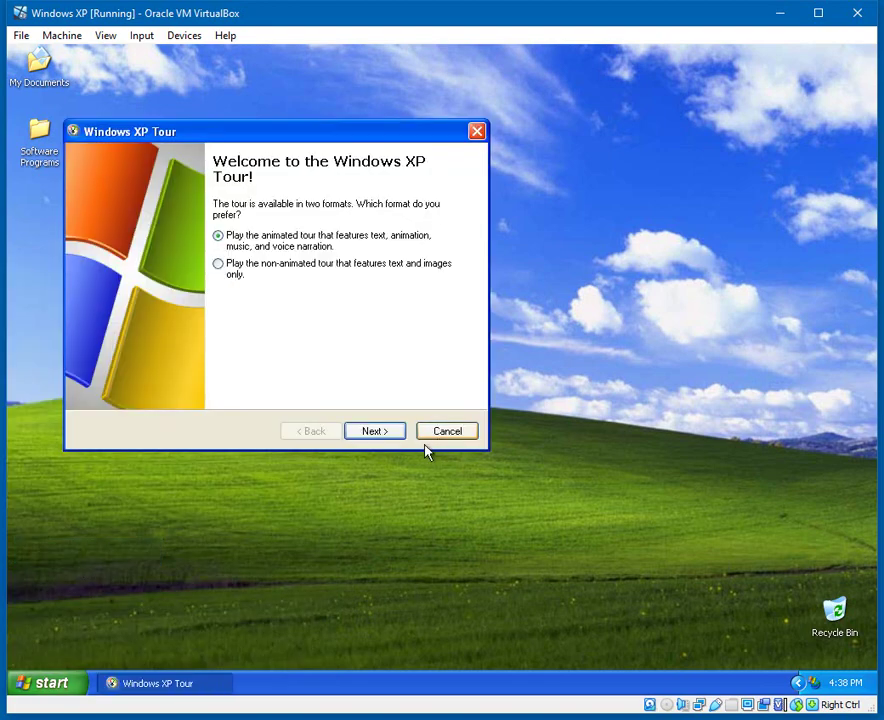
pyautogui.moveTo(312, 140); pyautogui.dragTo(531, 176)
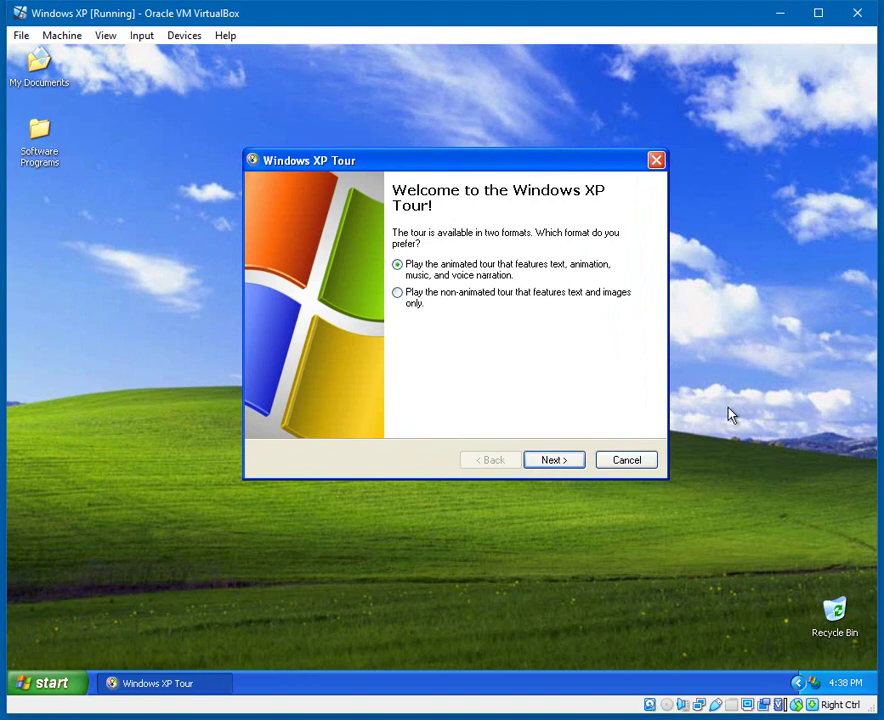
# - Switch to scaled mode with Host+C and continue into the animated XP Tour
pyautogui.press('Control_R+c')
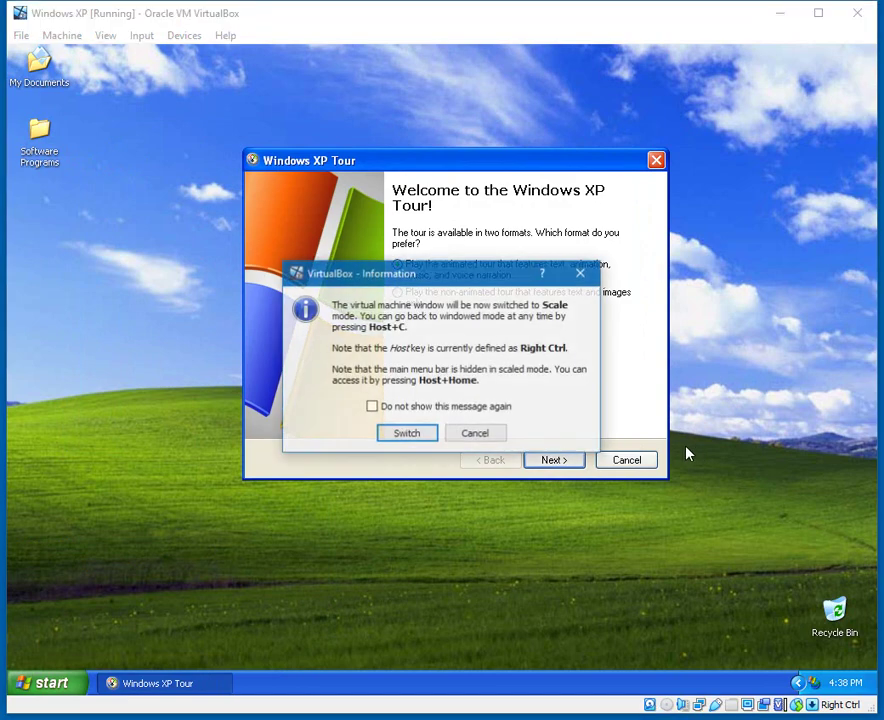
pyautogui.click(411, 435)
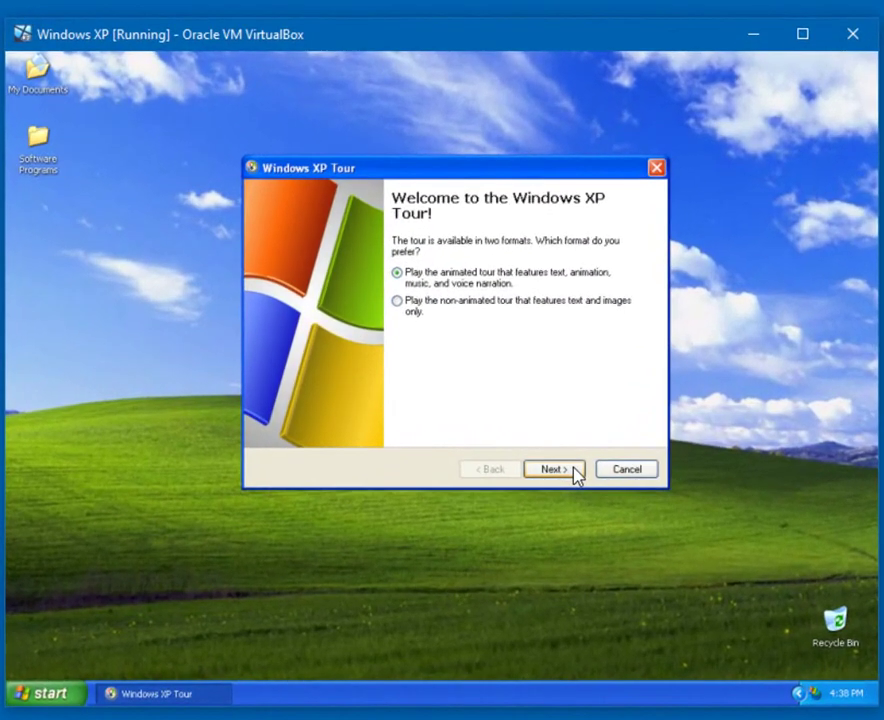
pyautogui.click(555, 469)
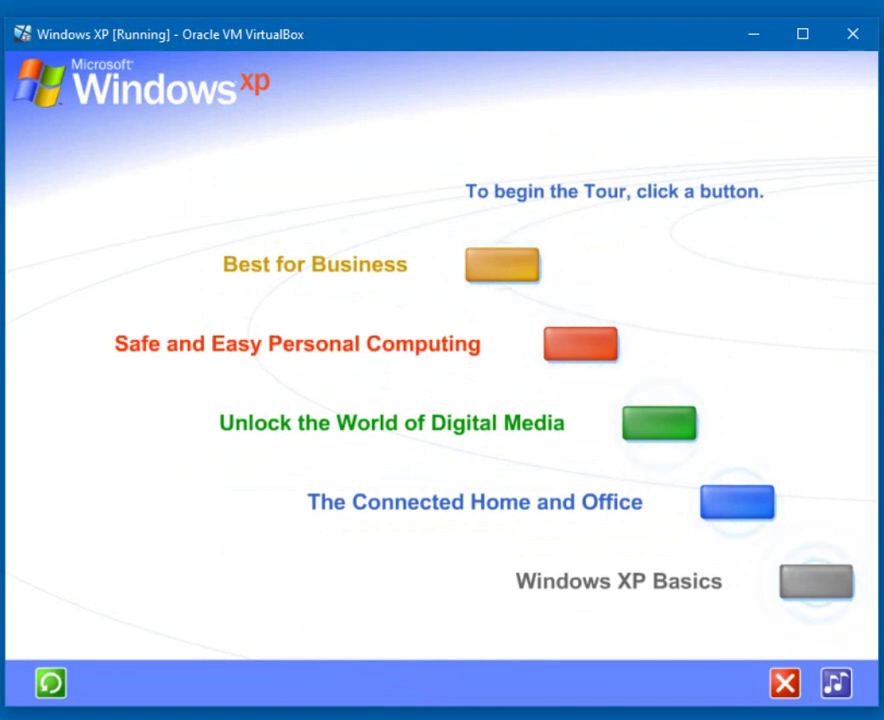
# - Exit the XP Tour and launch HP Tour Guide from All Programs
pyautogui.click(784, 684)
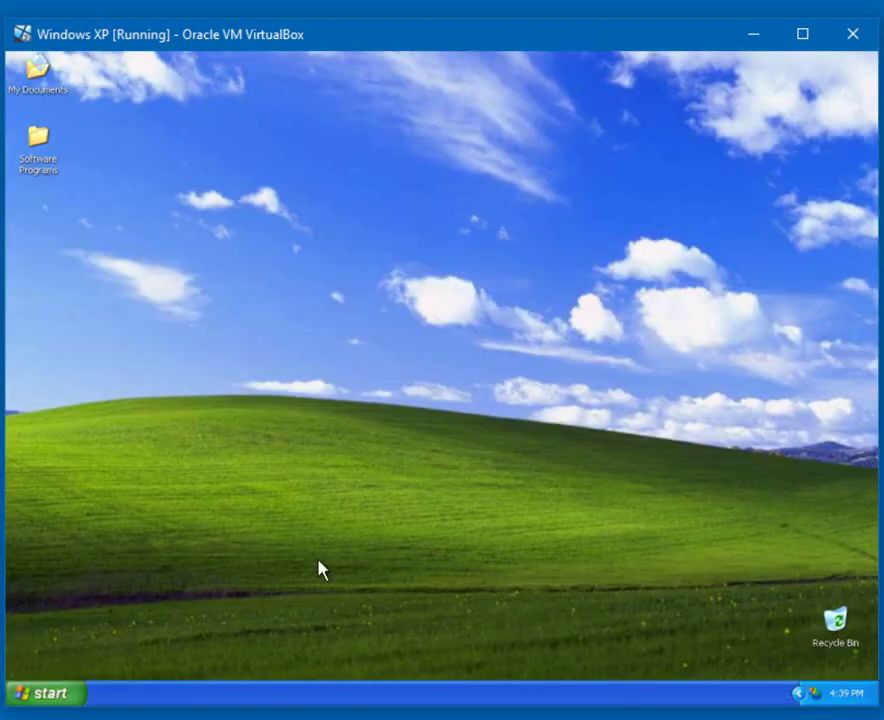
pyautogui.click(58, 694)
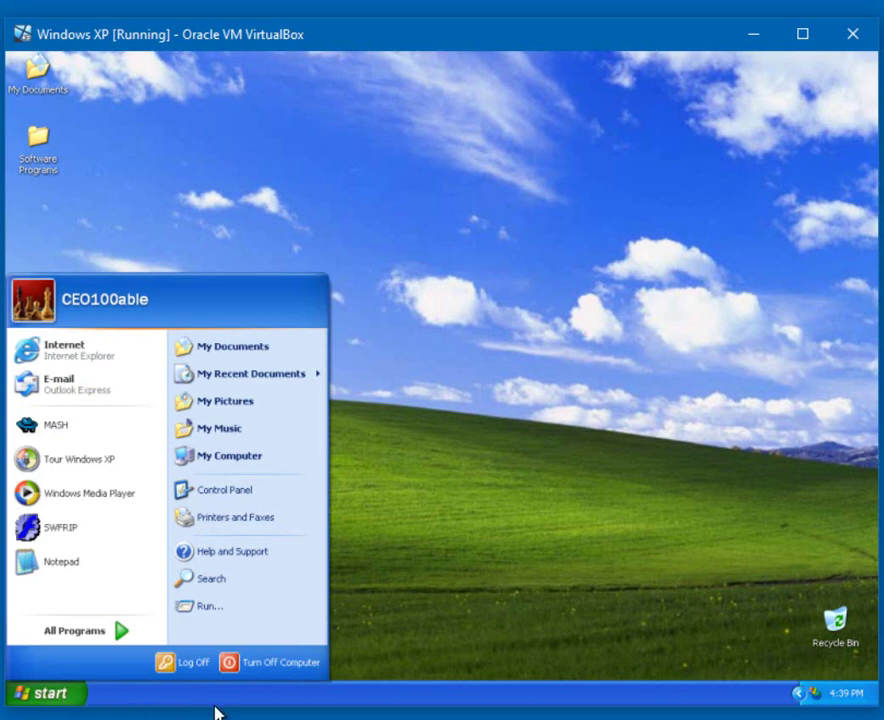
pyautogui.click(100, 643)
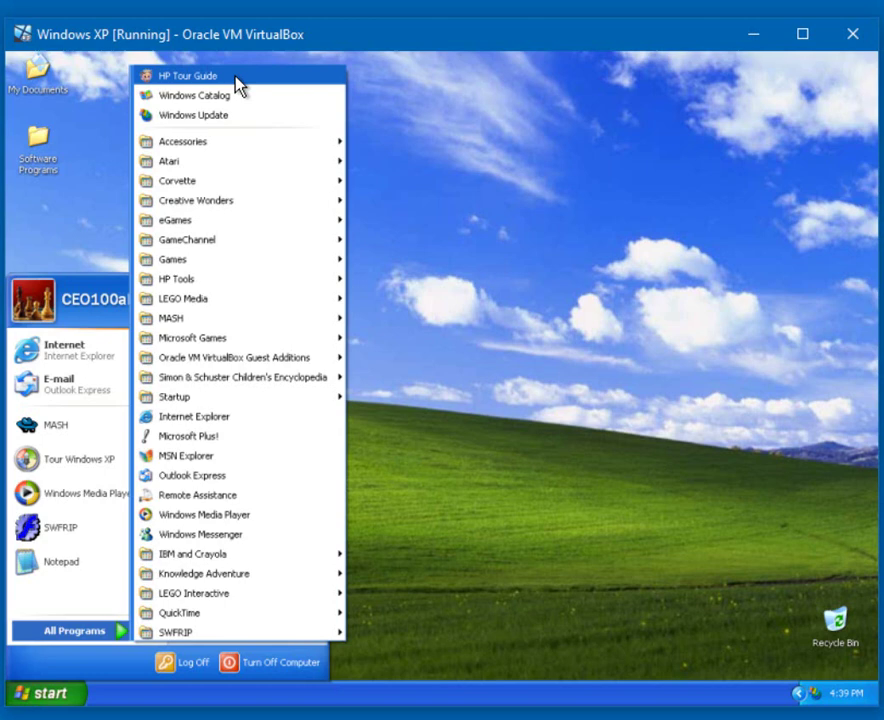
pyautogui.click(237, 78)
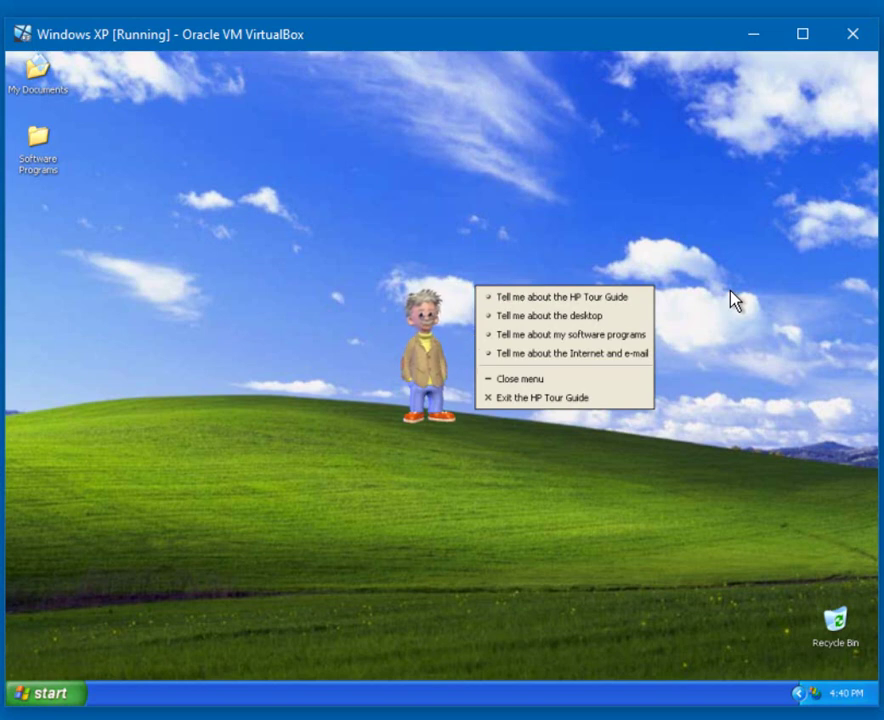
# - Choose 'Tell me about the HP Tour Guide' and drag the character to the lower left
pyautogui.click(620, 298)
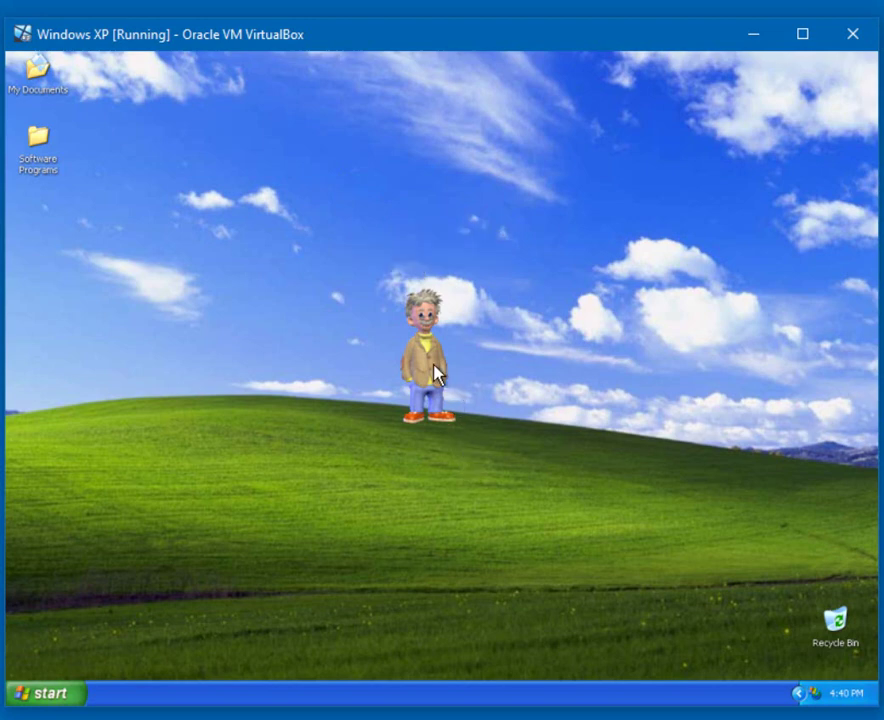
pyautogui.moveTo(420, 381)
pyautogui.mouseDown()
pyautogui.moveTo(387, 476)
pyautogui.moveTo(345, 503)
pyautogui.moveTo(282, 523)
pyautogui.moveTo(187, 537)
pyautogui.mouseUp()
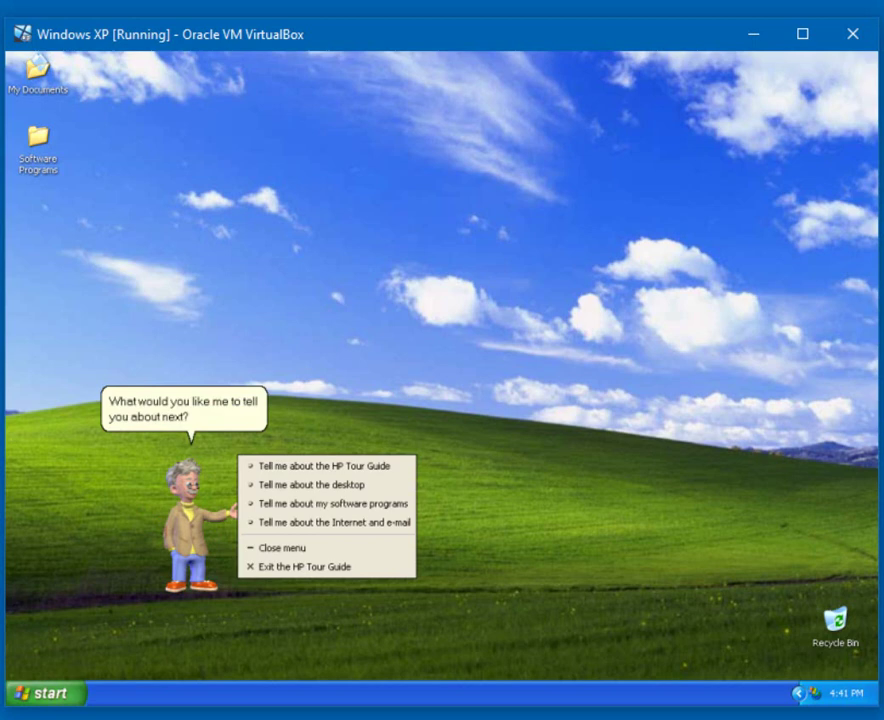
# - Choose 'Exit the HP Tour Guide' from the guide's menu
pyautogui.click(333, 568)
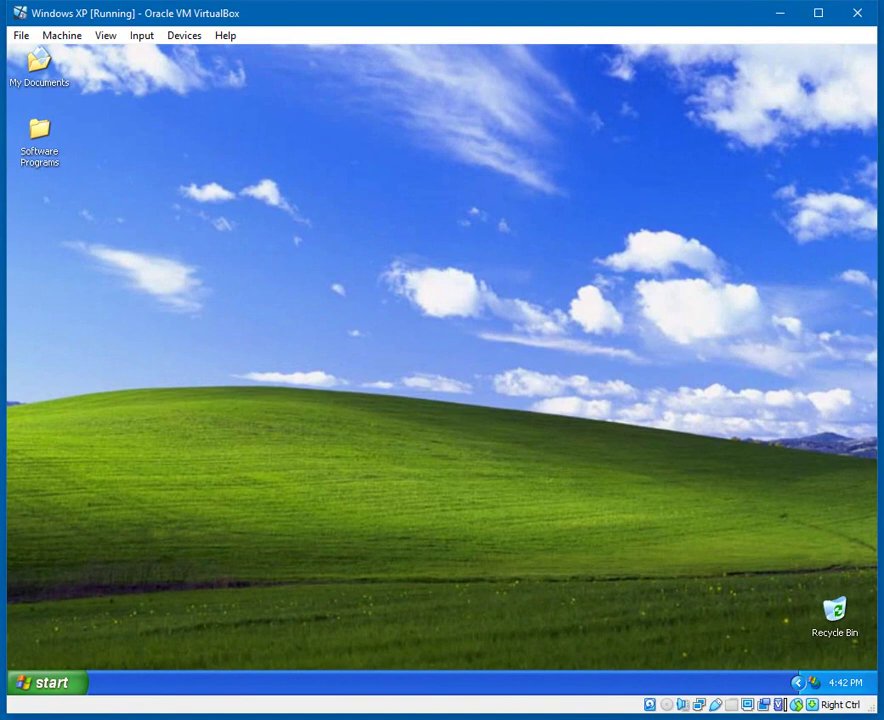
pyautogui.click(66, 680)
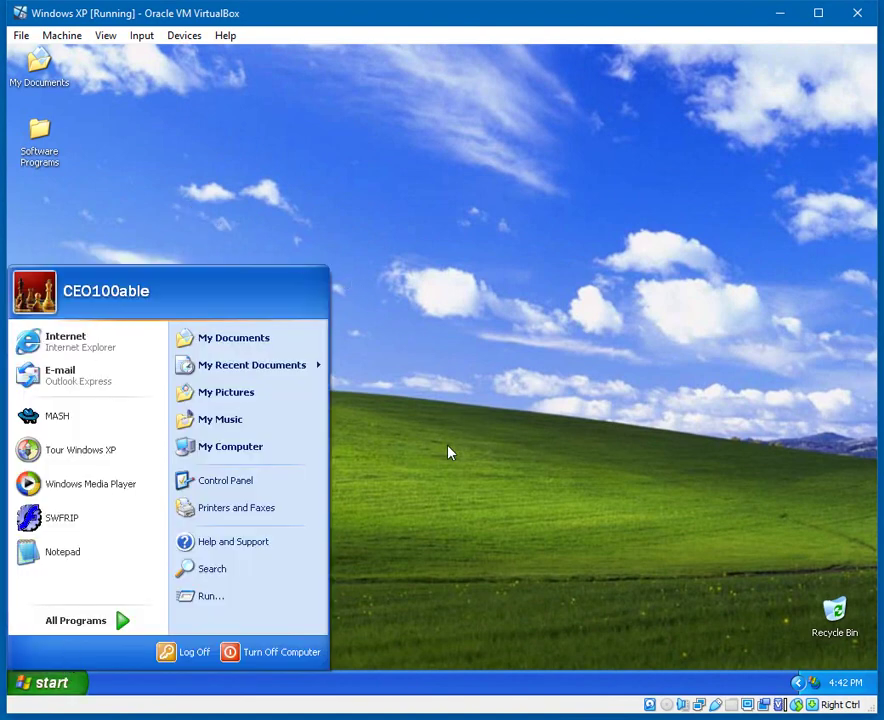
pyautogui.click(397, 318)
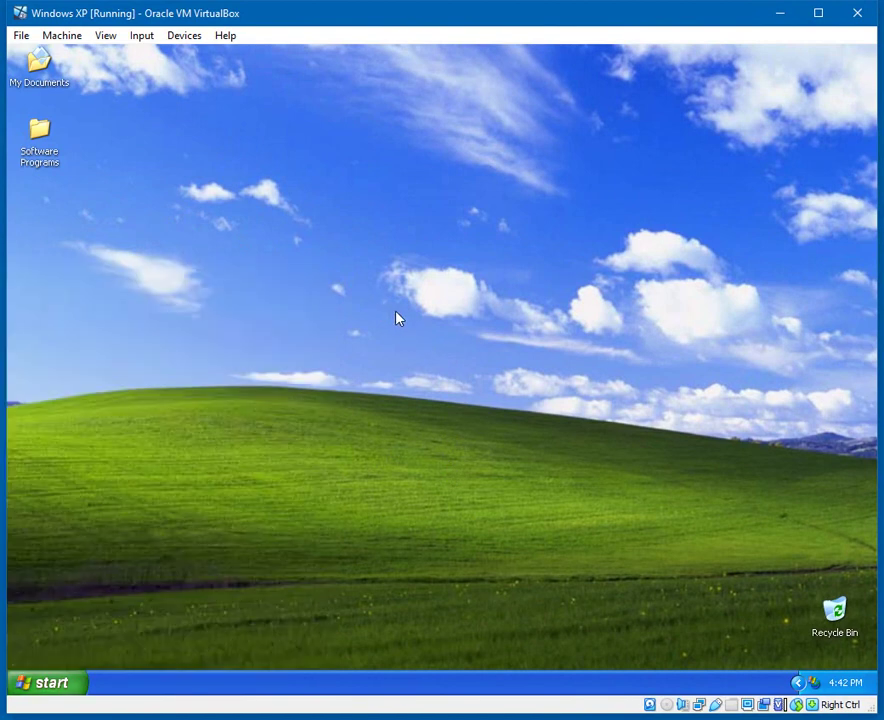